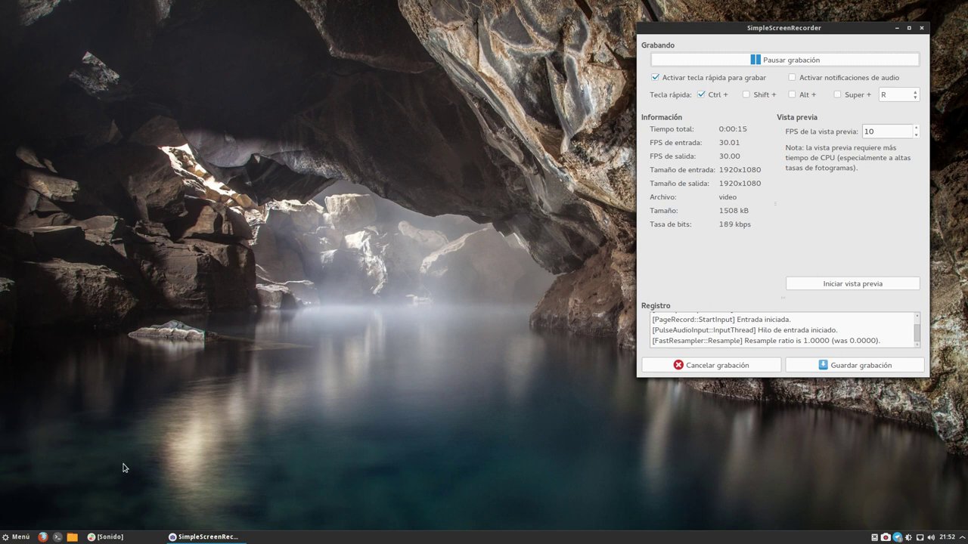
- Launch vokoscreen from the sound and video applications
click(20, 537)
mouse_move(98, 437)
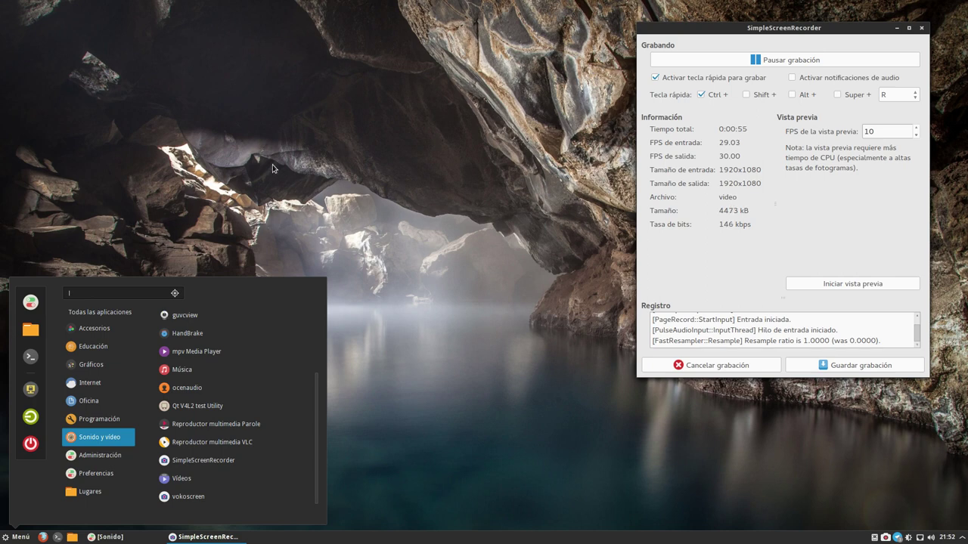
click(98, 381)
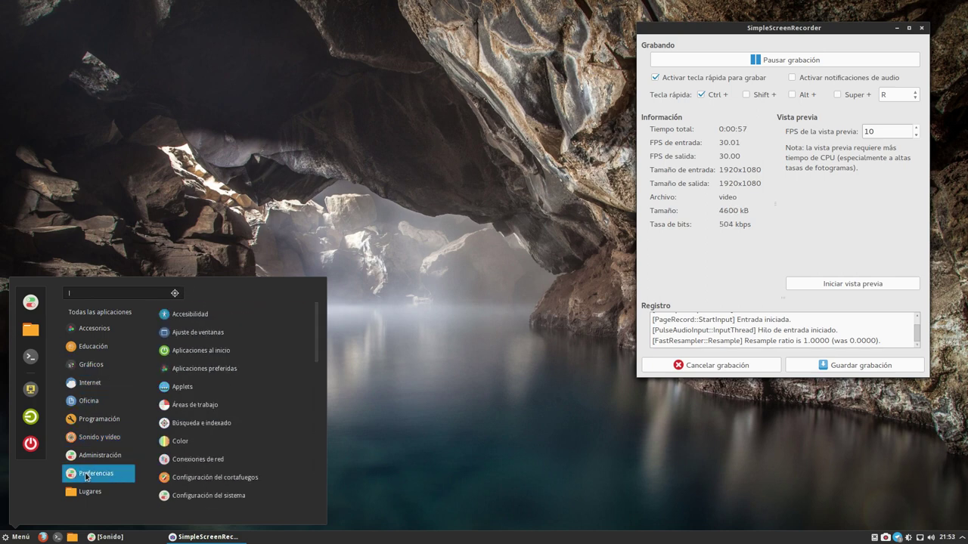
mouse_move(98, 418)
mouse_move(130, 438)
scroll(218, 448, down, 3)
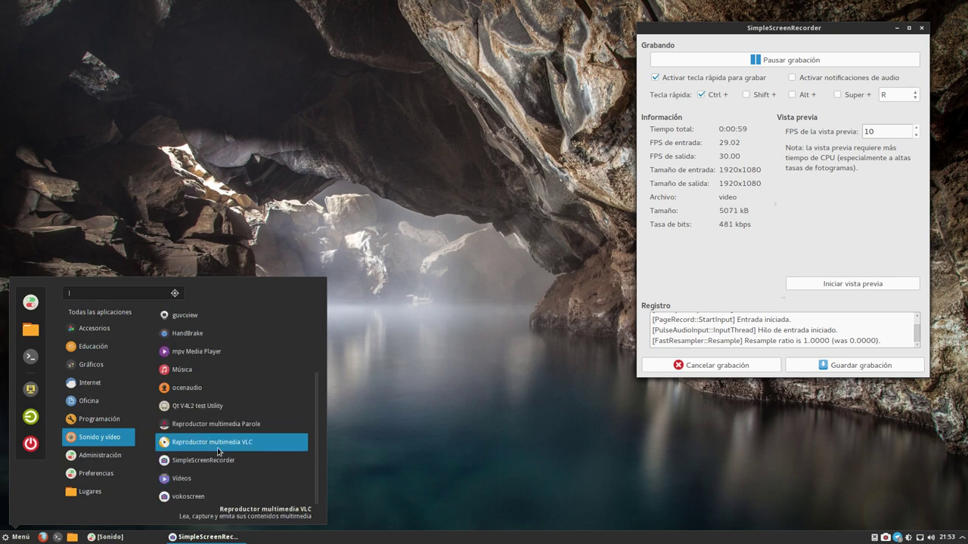
click(212, 496)
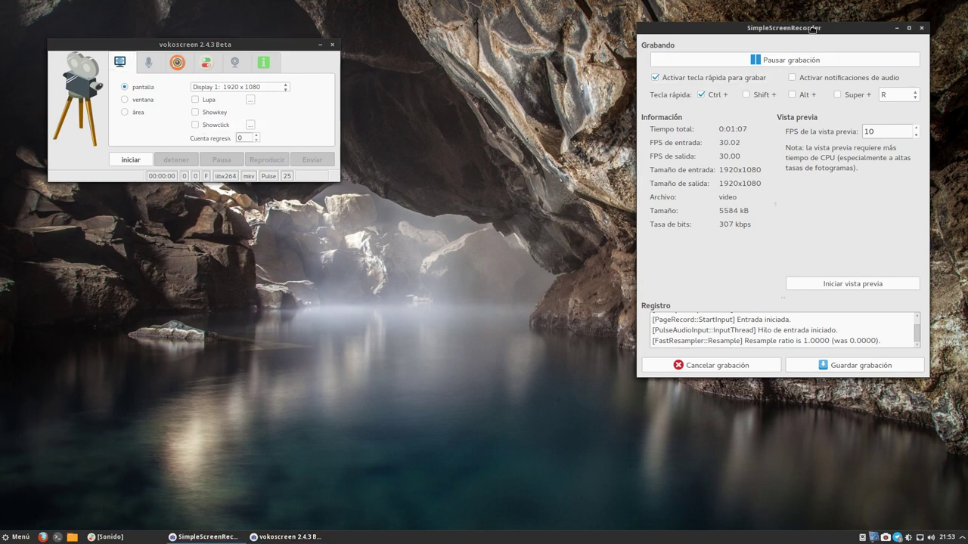
- Minimize the SimpleScreenRecorder window and move the vokoscreen window closer to the middle of the desktop
drag(814, 31, 793, 38)
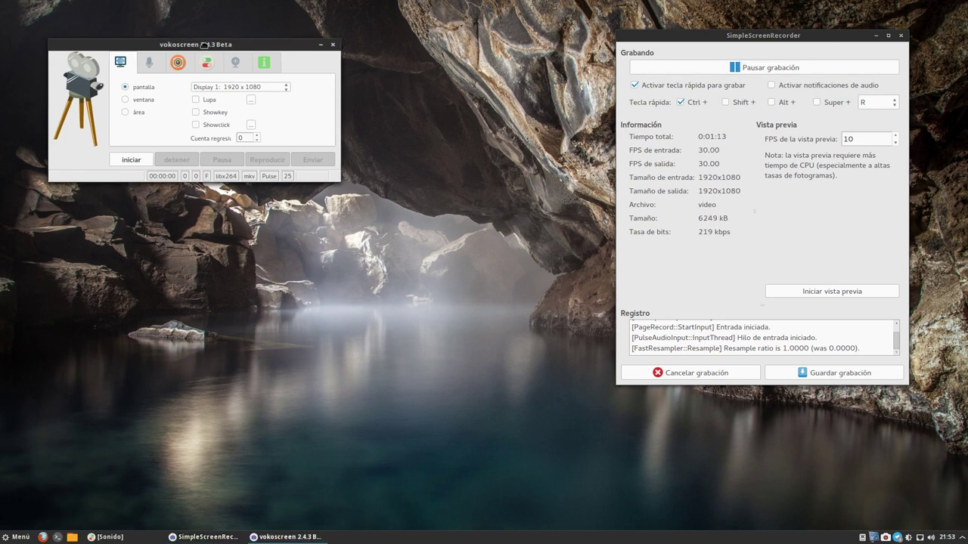
mouse_move(202, 43)
mouse_down()
mouse_move(200, 53)
mouse_move(184, 47)
mouse_up()
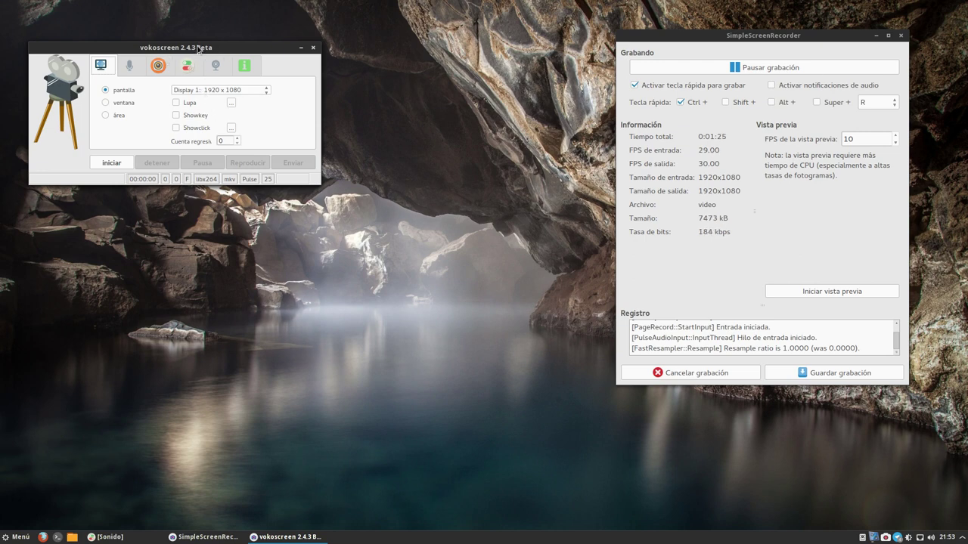
drag(196, 47, 239, 50)
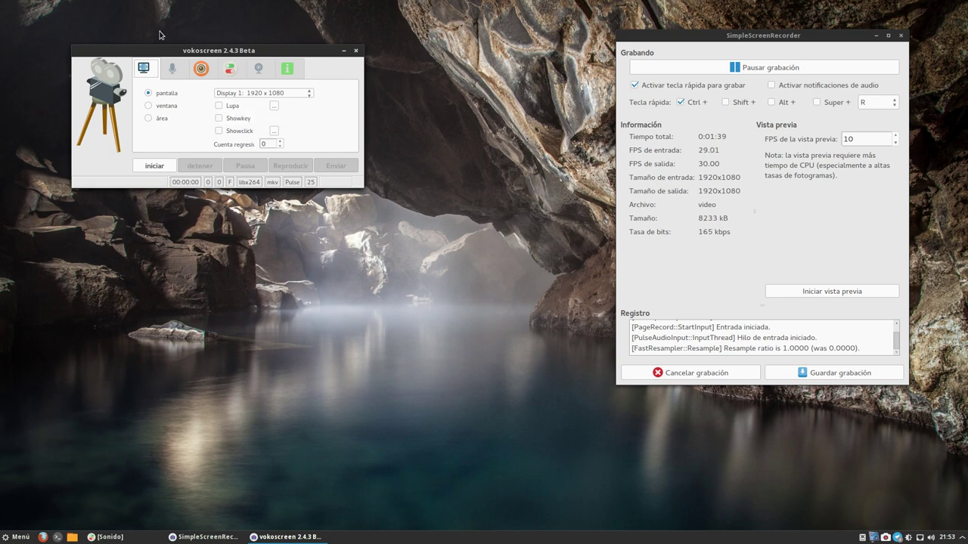
drag(156, 53, 113, 37)
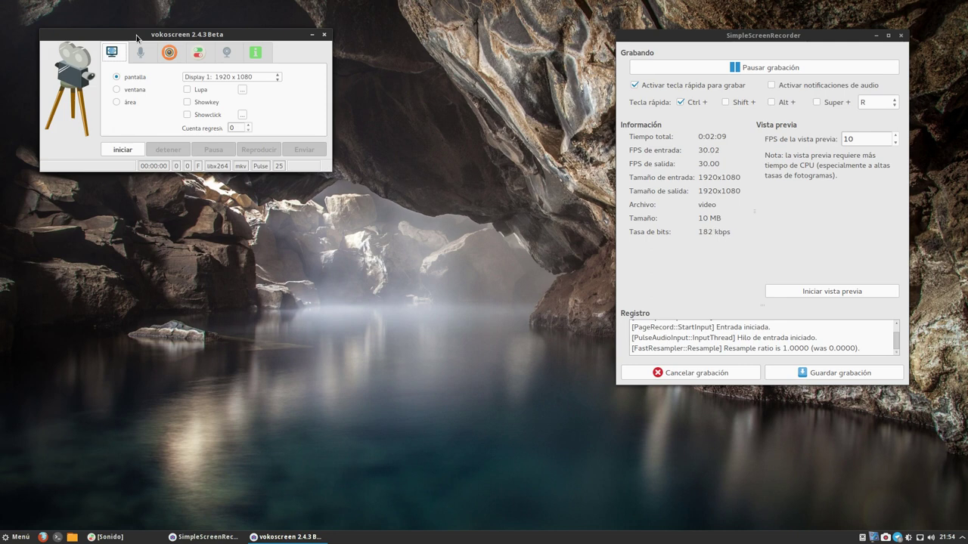
click(878, 38)
drag(202, 35, 367, 166)
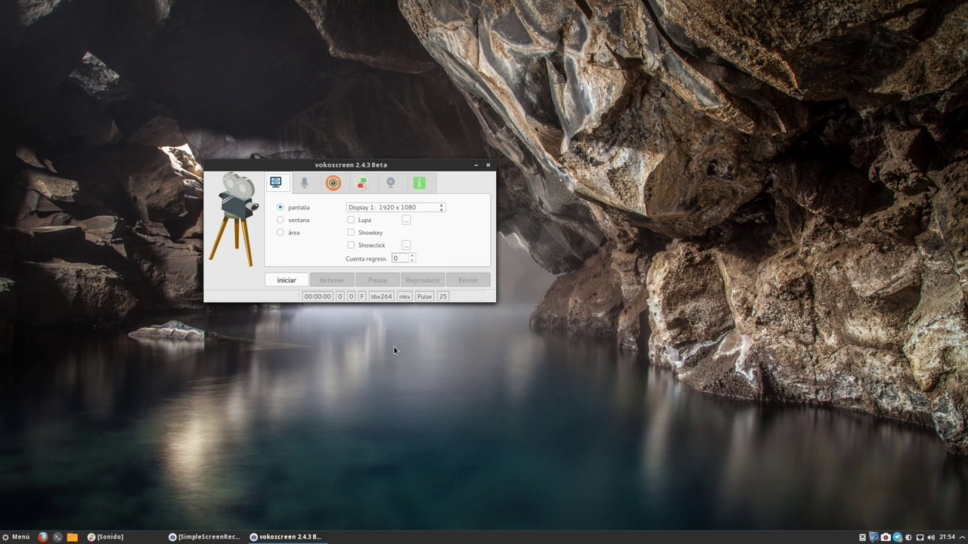
- Enable Showkey, test it by entering "hola fofo", and disable it again
click(350, 233)
text(hola)
key(space)
text(fofo)
click(352, 234)
- Enable Showclick, test the click highlighting on the desktop and in the vokoscreen window, and disable it again
click(352, 245)
click(465, 208)
click(449, 248)
drag(333, 166, 438, 227)
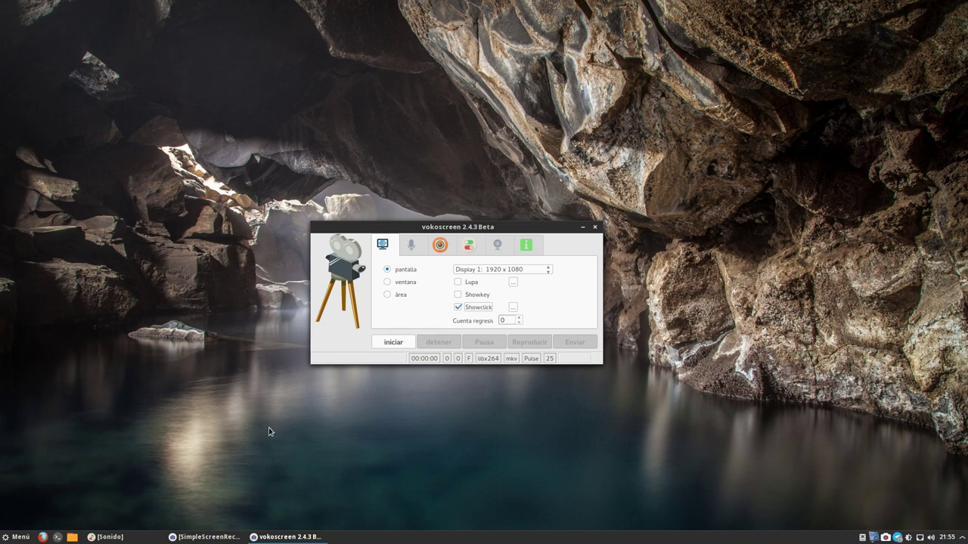
drag(379, 211, 377, 210)
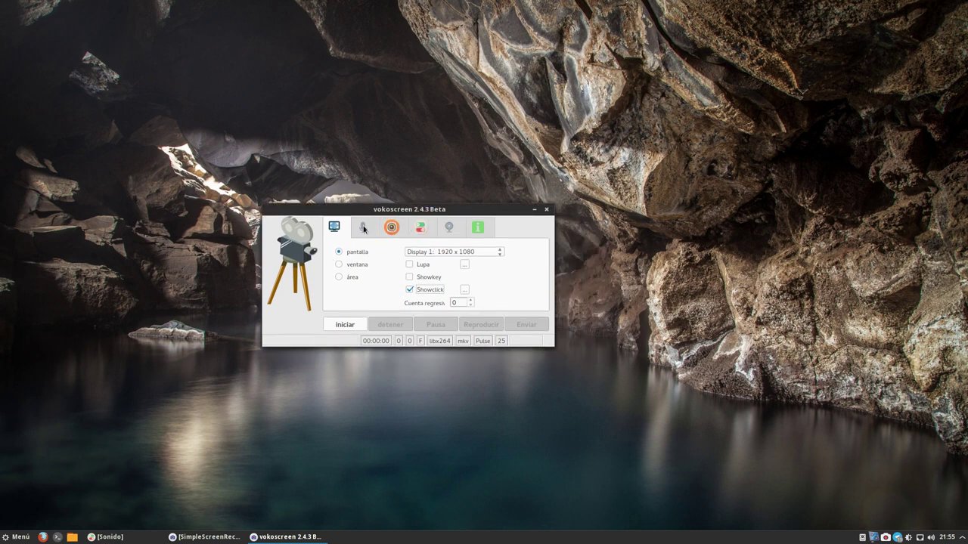
click(517, 287)
click(369, 233)
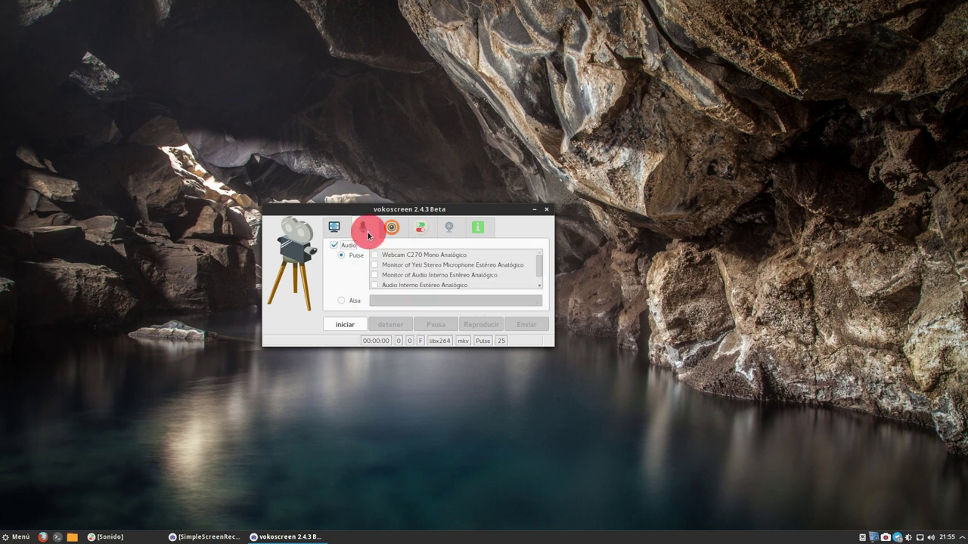
drag(439, 209, 418, 158)
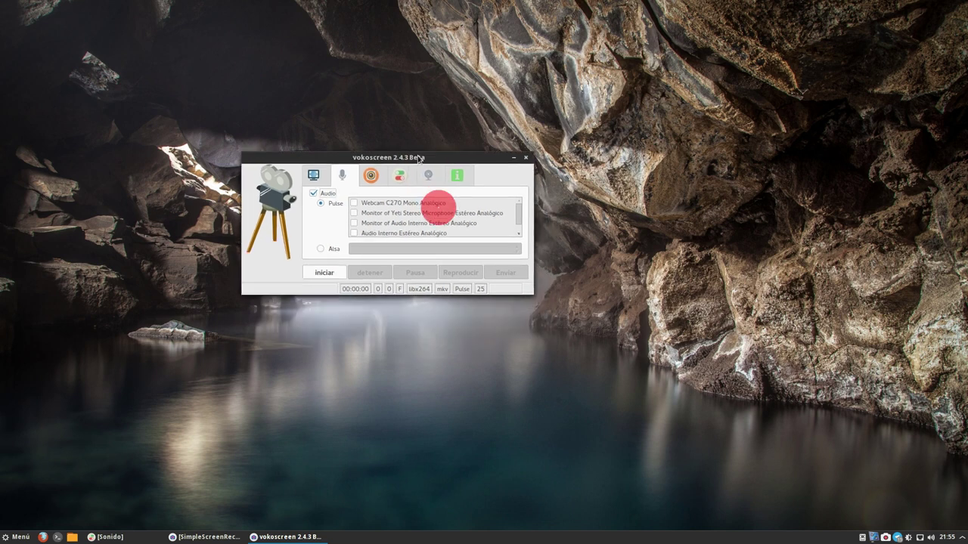
click(316, 175)
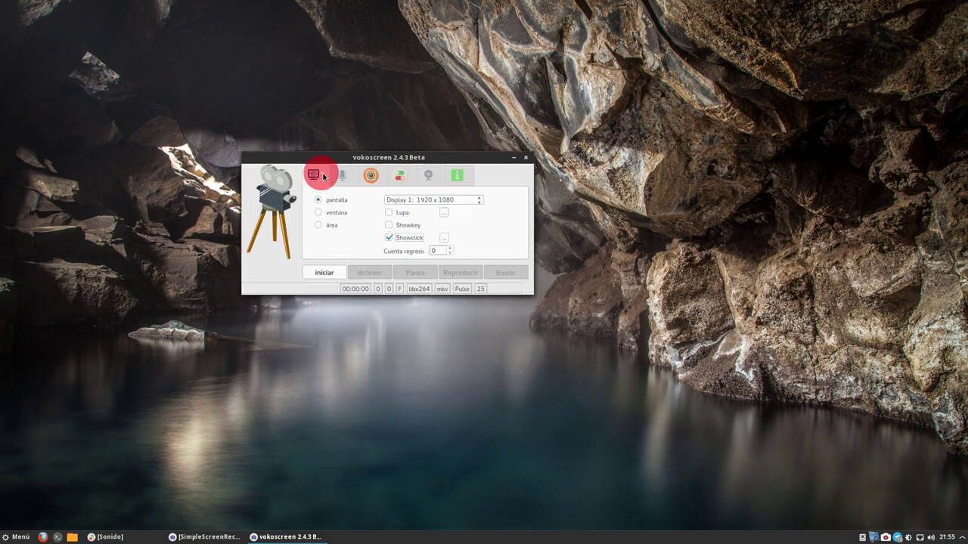
click(413, 239)
- Select Yeti Stereo Microphone Estéreo Digital (IEC958) and Audio Interno Estéreo Analógico as the Pulse audio sources
click(350, 182)
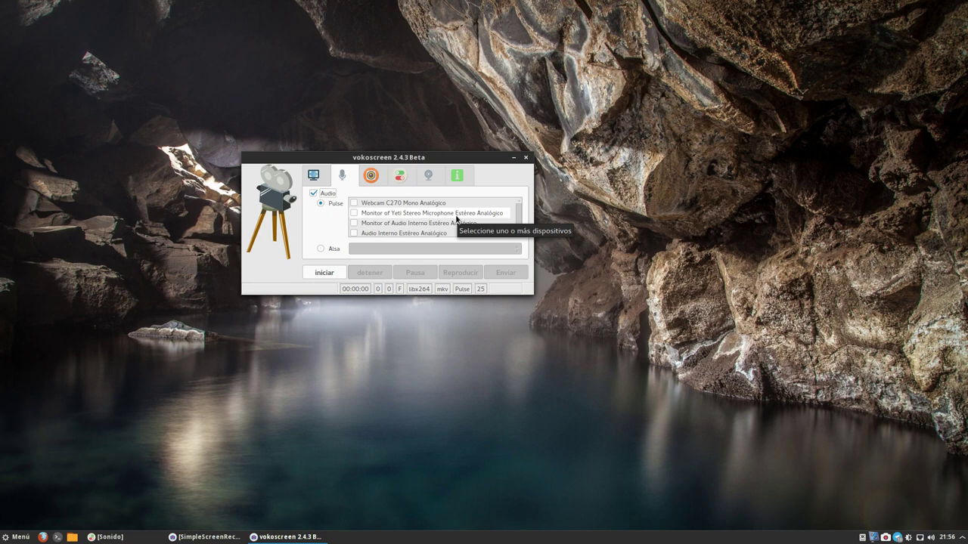
click(205, 537)
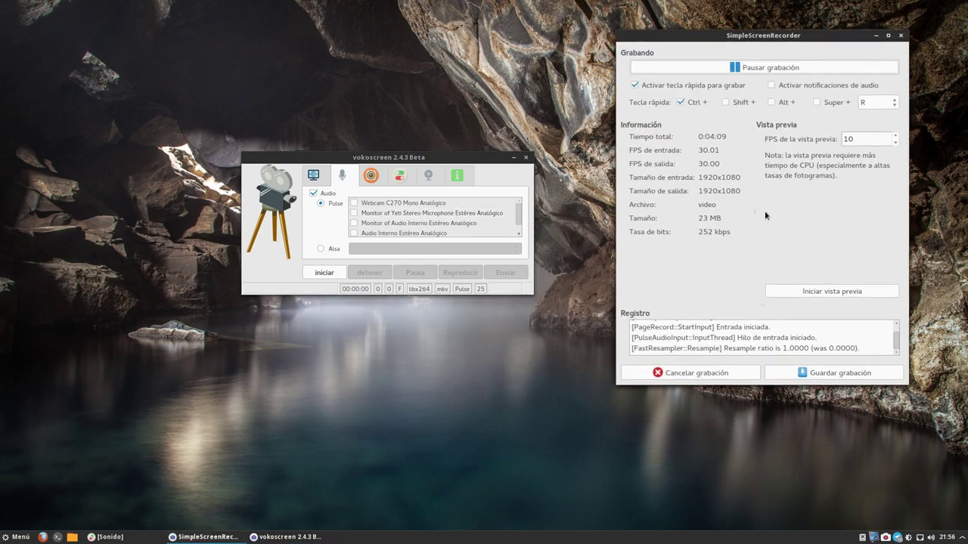
click(874, 37)
drag(387, 158, 408, 156)
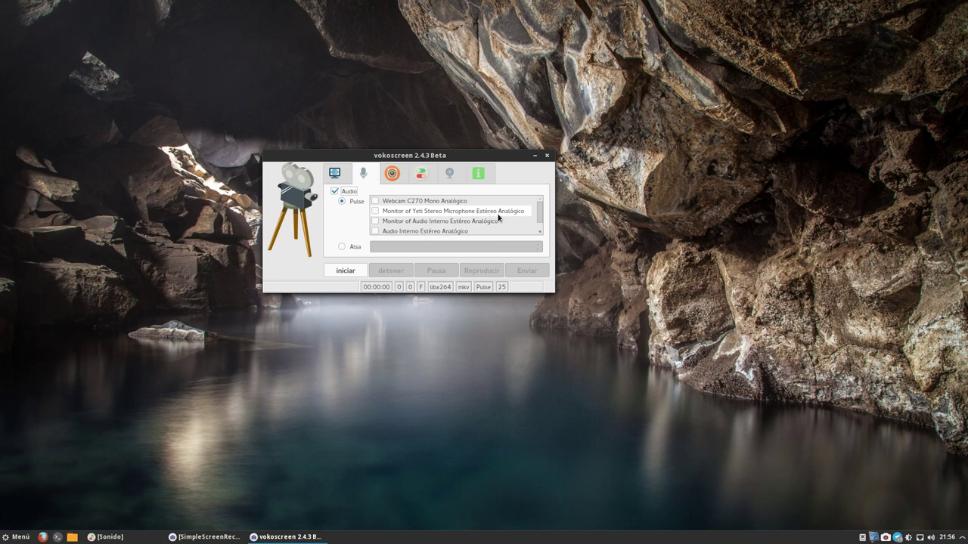
scroll(498, 217, down, 1)
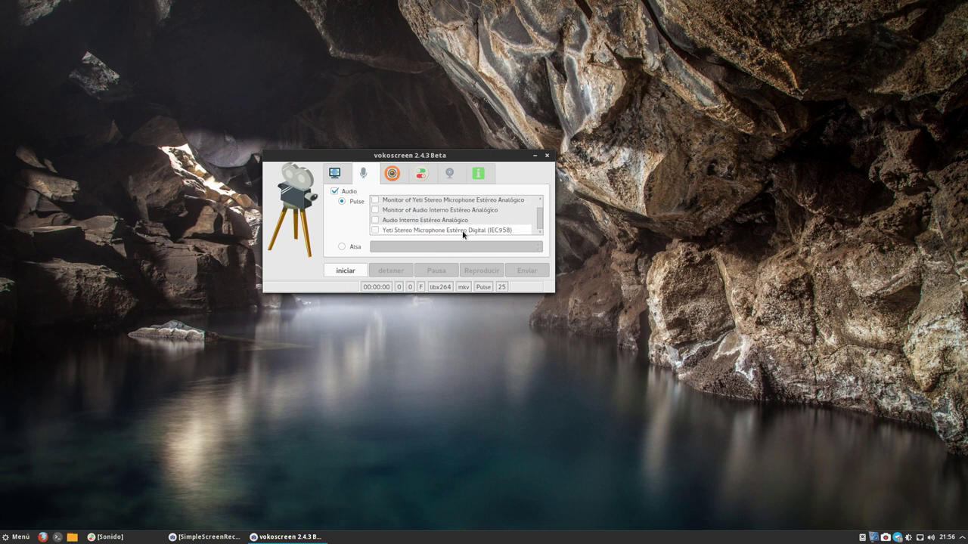
click(375, 229)
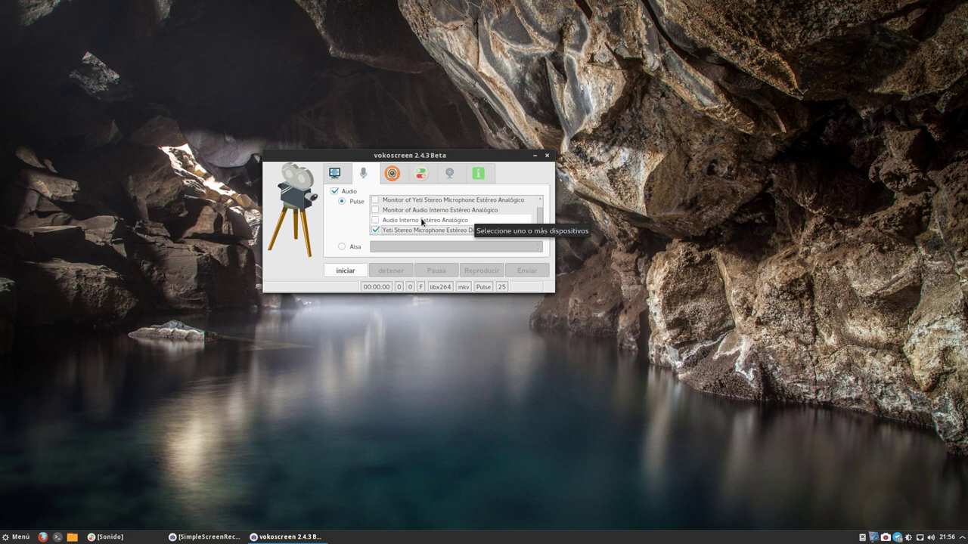
click(375, 219)
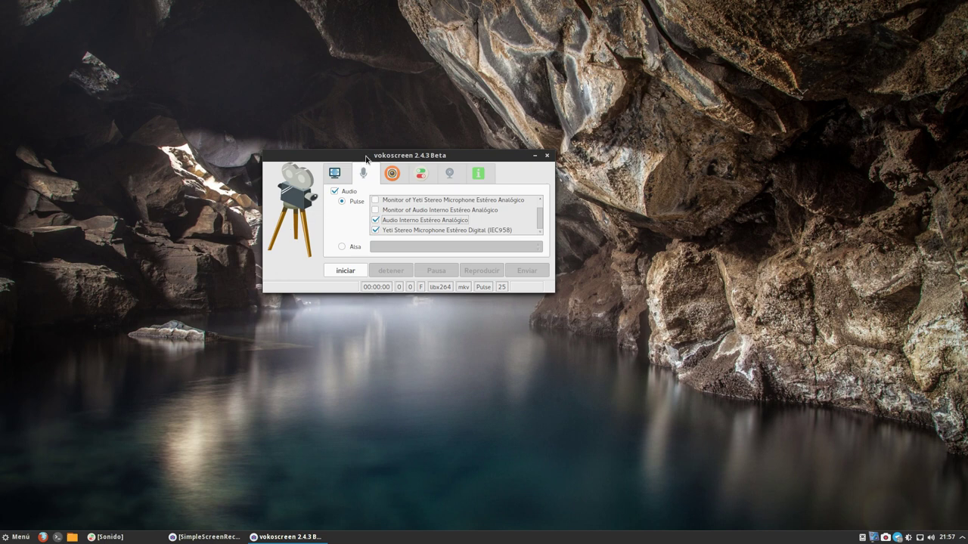
- Deselect both the Yeti digital microphone and the internal analogue audio as recording sources
drag(365, 156, 297, 147)
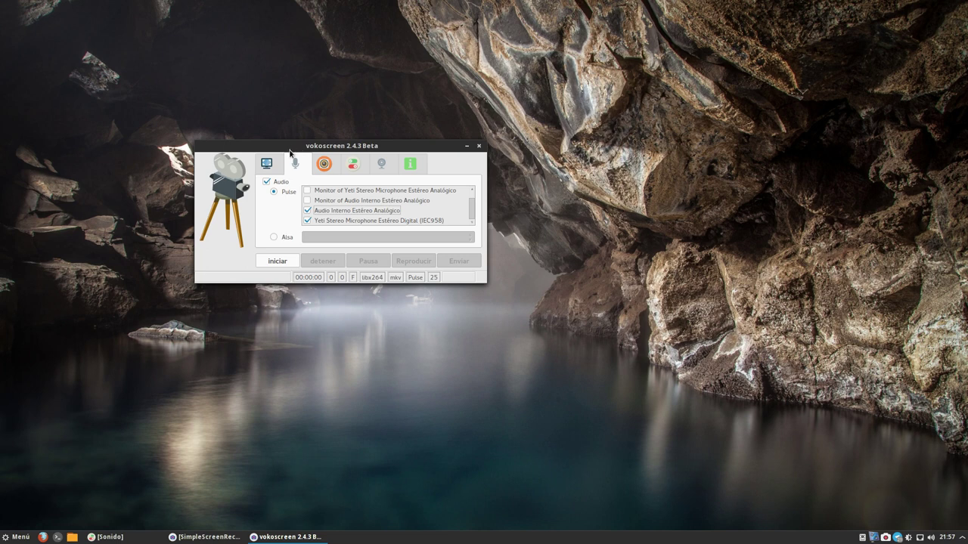
click(307, 220)
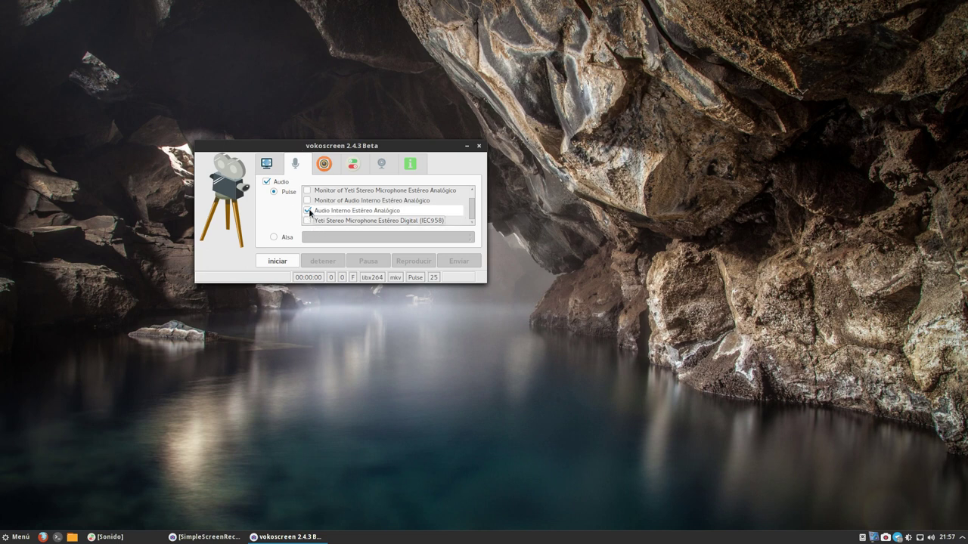
click(307, 211)
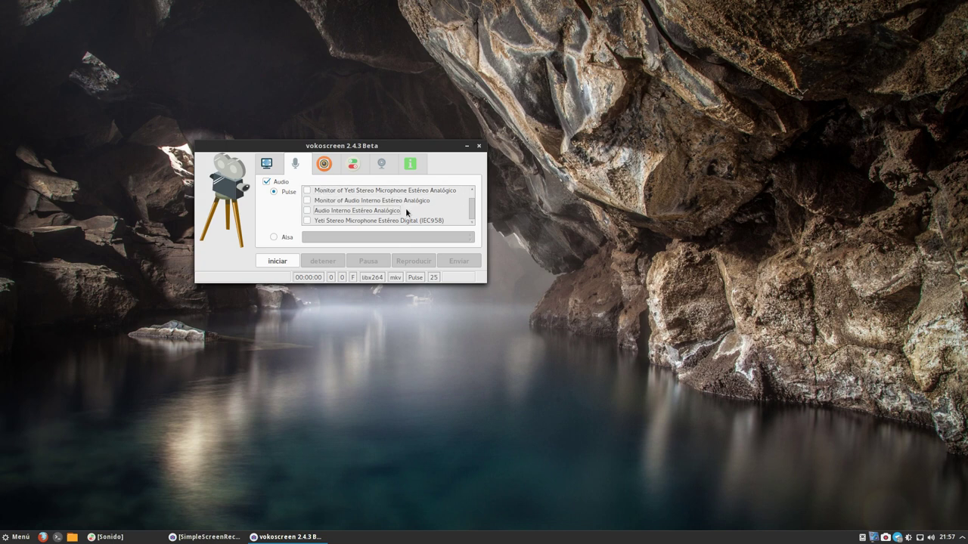
- Set the recording frame rate to 30 frames per second
click(331, 166)
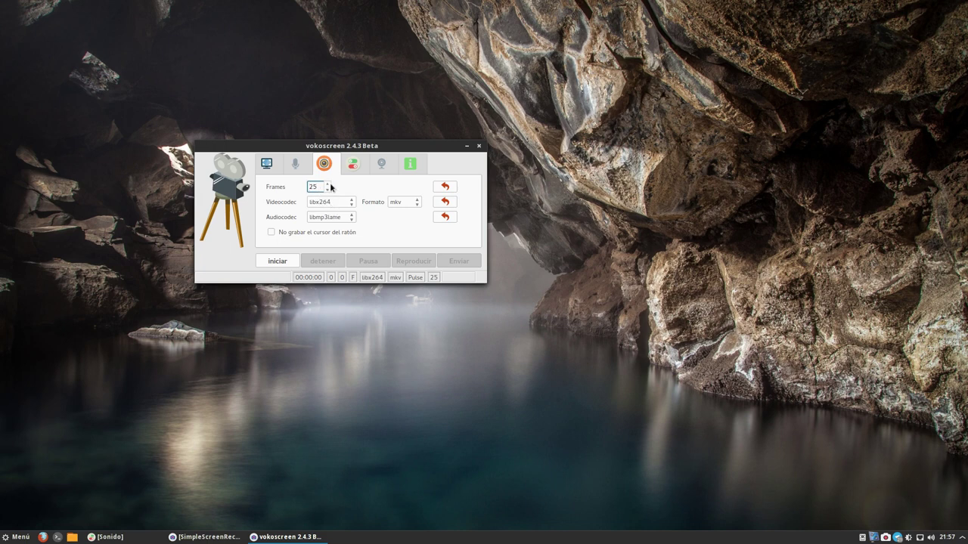
click(327, 184)
click(328, 185)
click(328, 185)
- Review the video and audio codec choices, the video location and player settings, and the webcam options
click(328, 203)
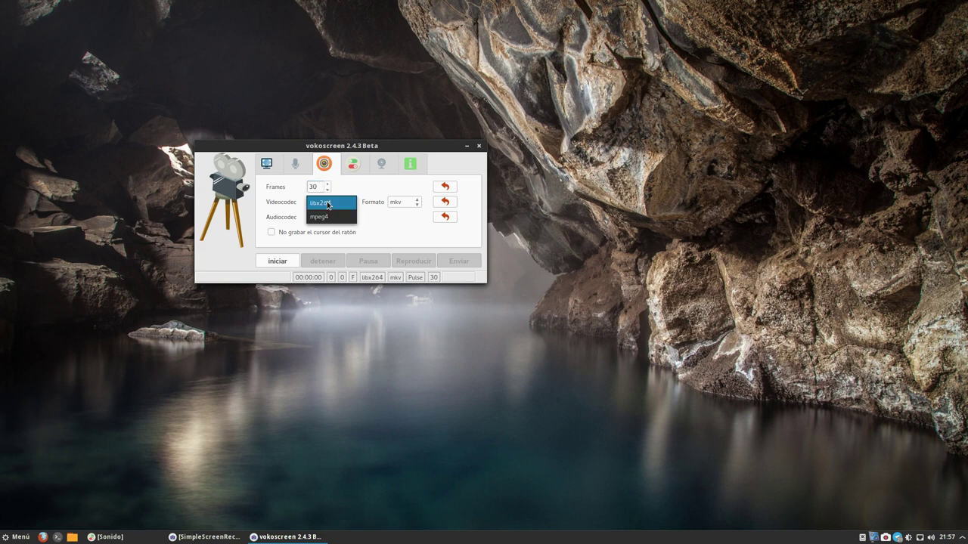
click(328, 204)
click(310, 217)
click(310, 217)
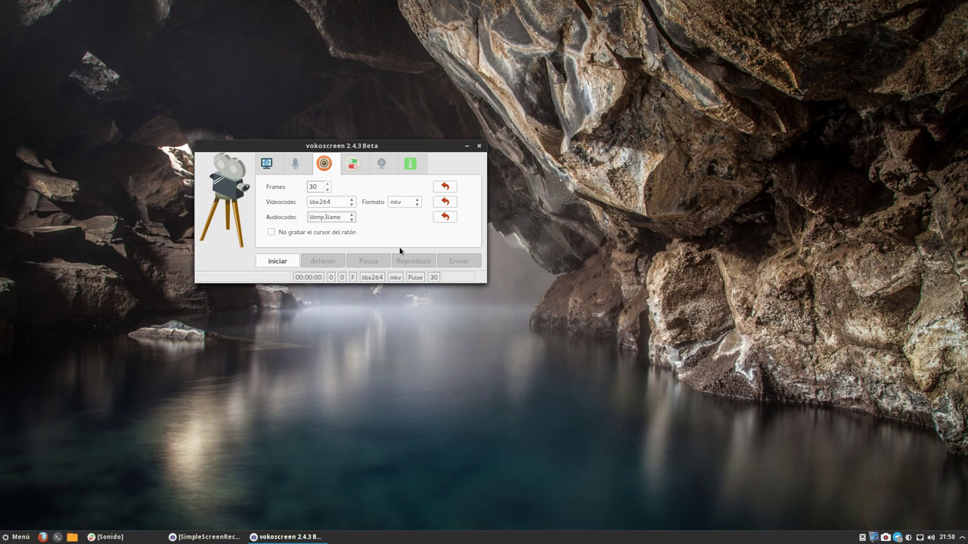
click(354, 164)
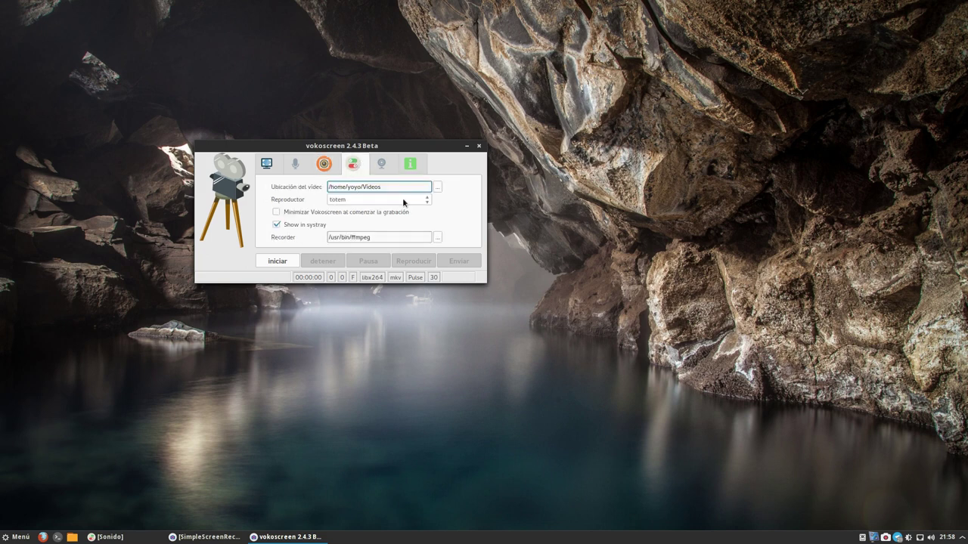
click(381, 166)
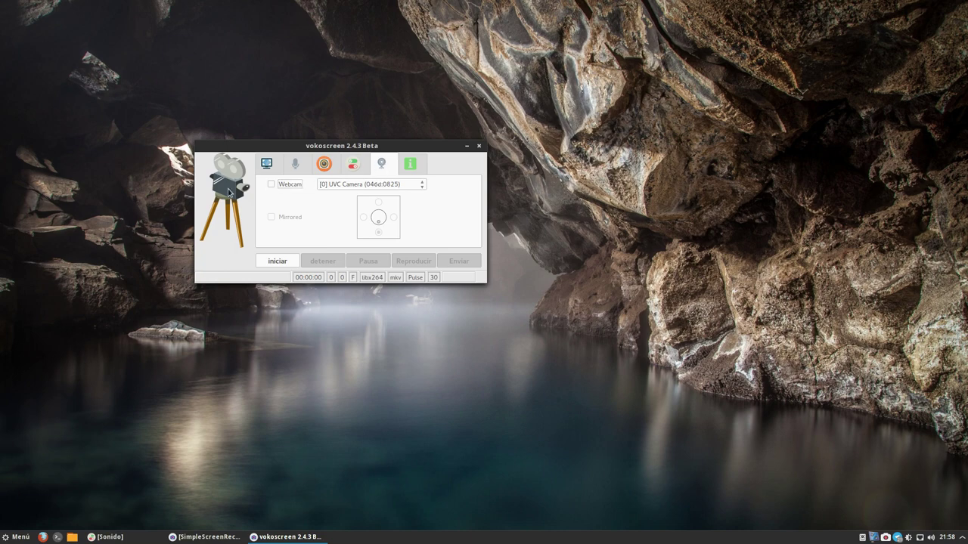
- Switch to SimpleScreenRecorder, start its recording preview, and minimize its window
click(213, 537)
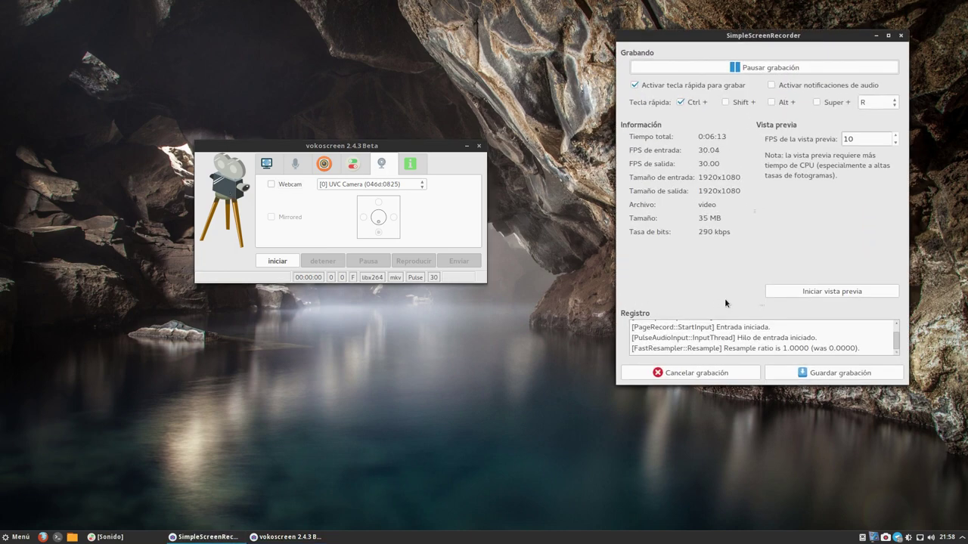
click(827, 291)
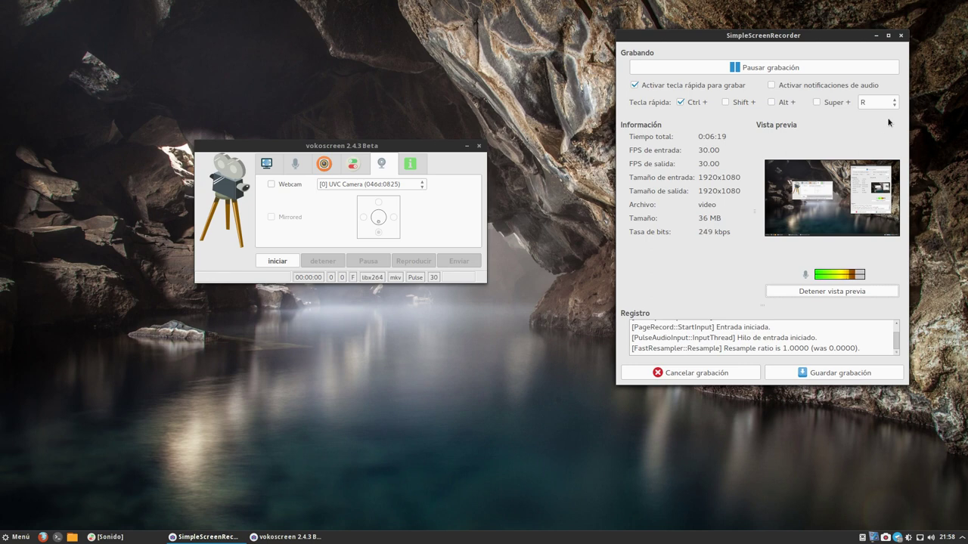
click(875, 36)
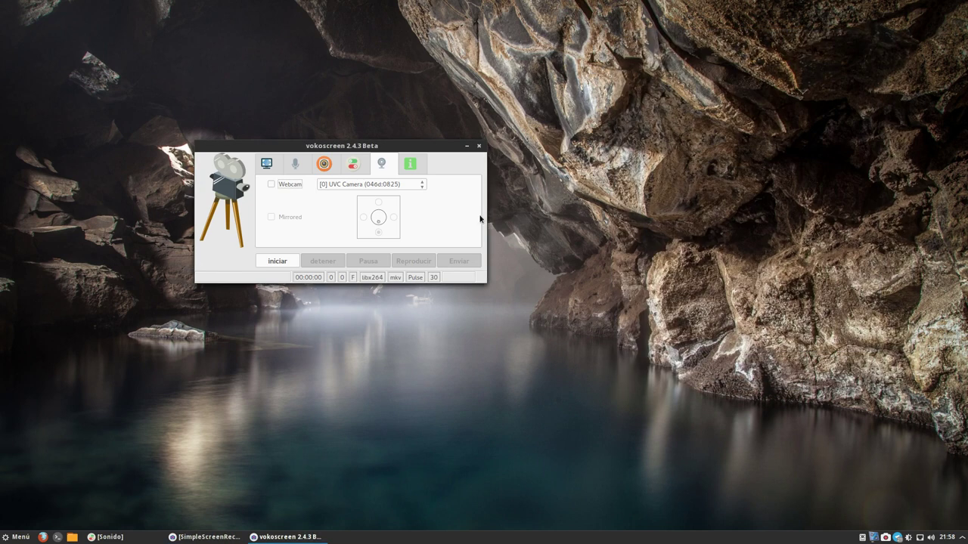
- Show the webcam in its own window further from the settings, with the image mirrored and rotated a quarter turn
click(272, 185)
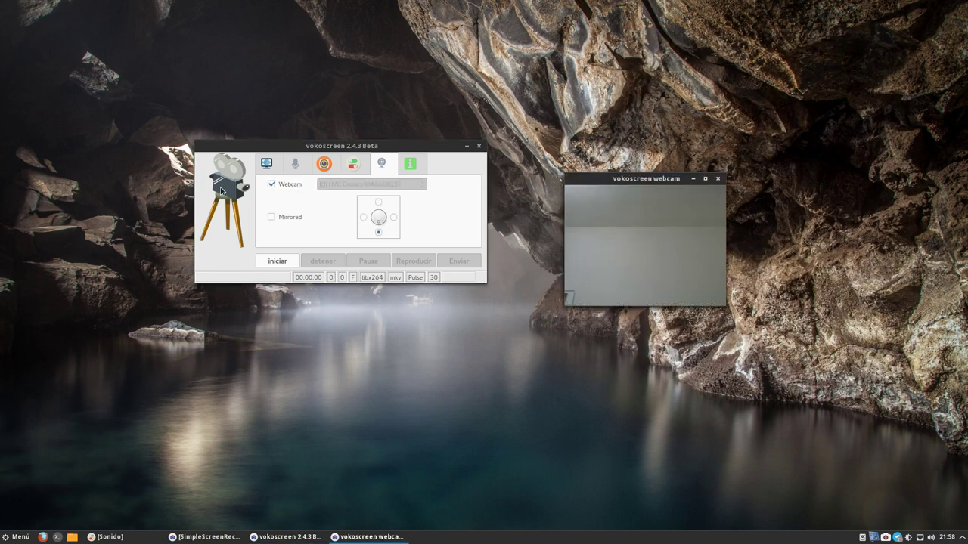
drag(632, 182, 717, 108)
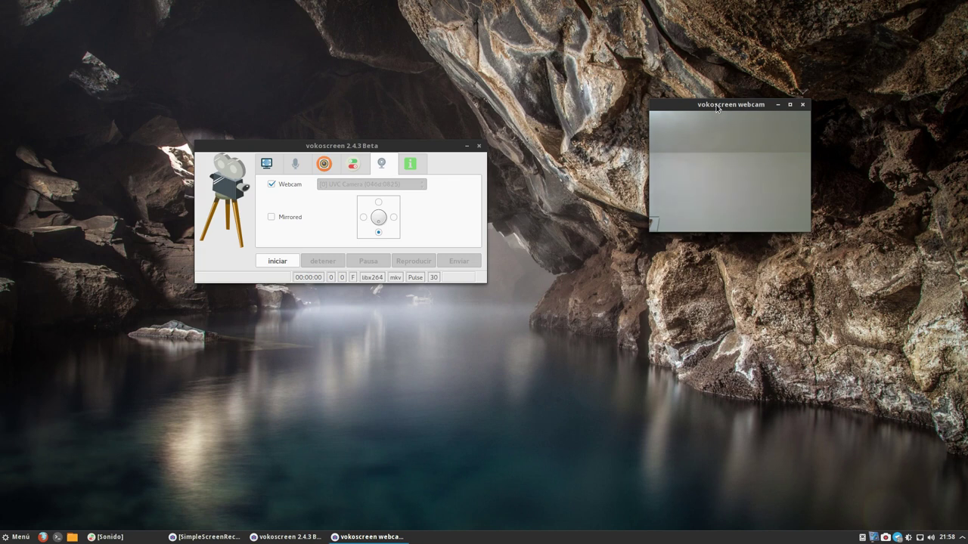
click(272, 217)
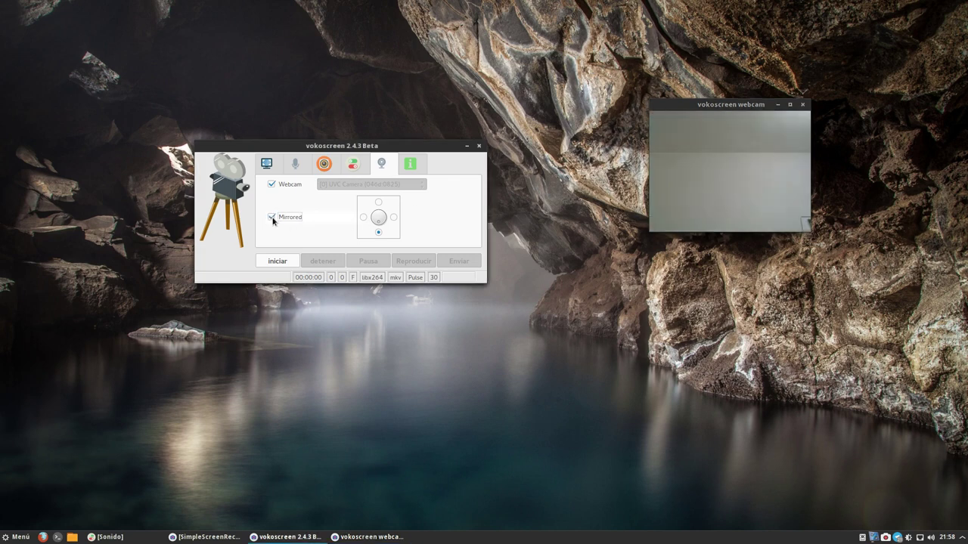
click(394, 217)
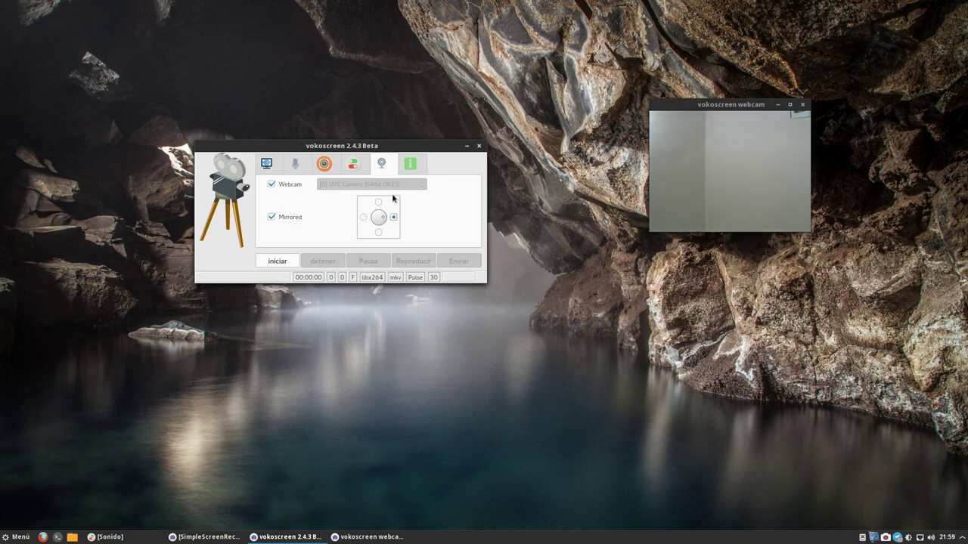
- Try the different webcam rotation settings, leave the rotation dial pointing down, and turn off image mirroring
click(378, 203)
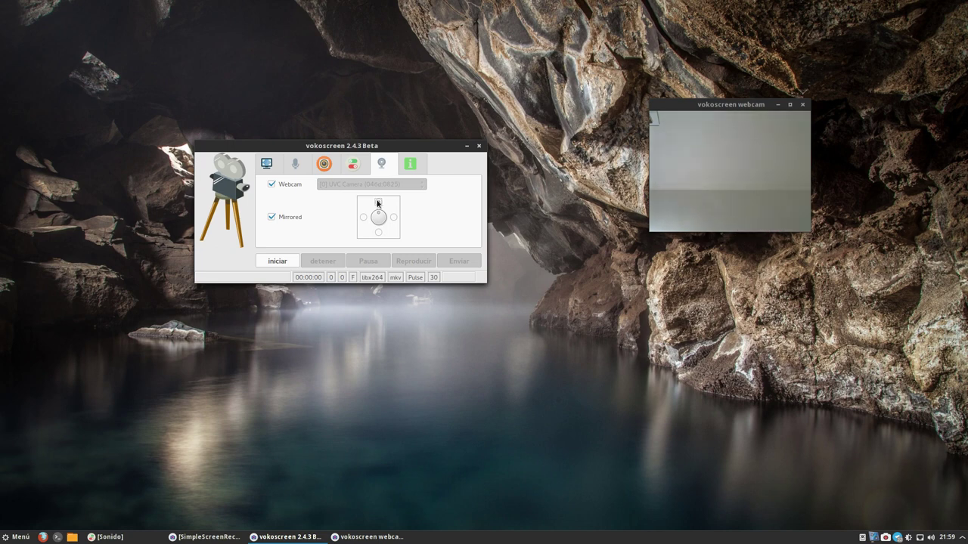
click(362, 218)
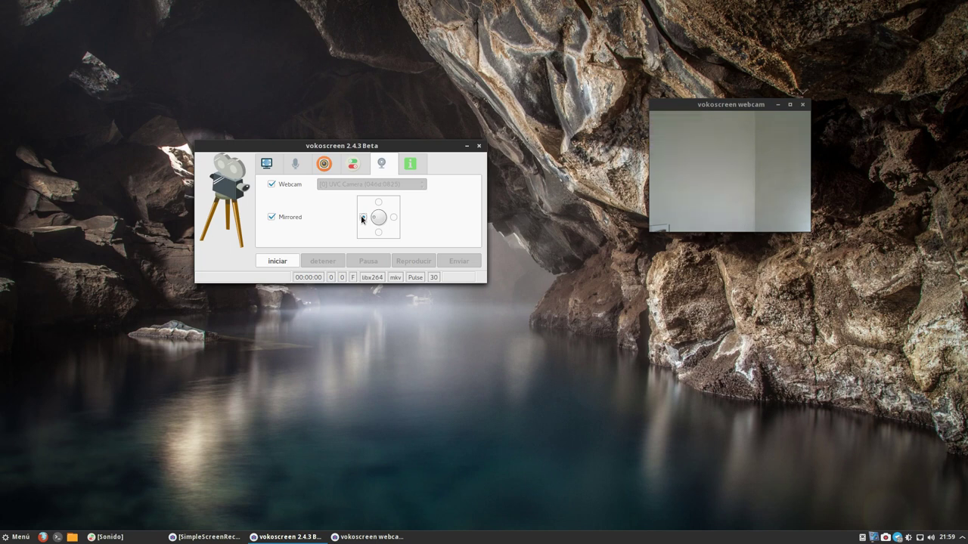
click(378, 232)
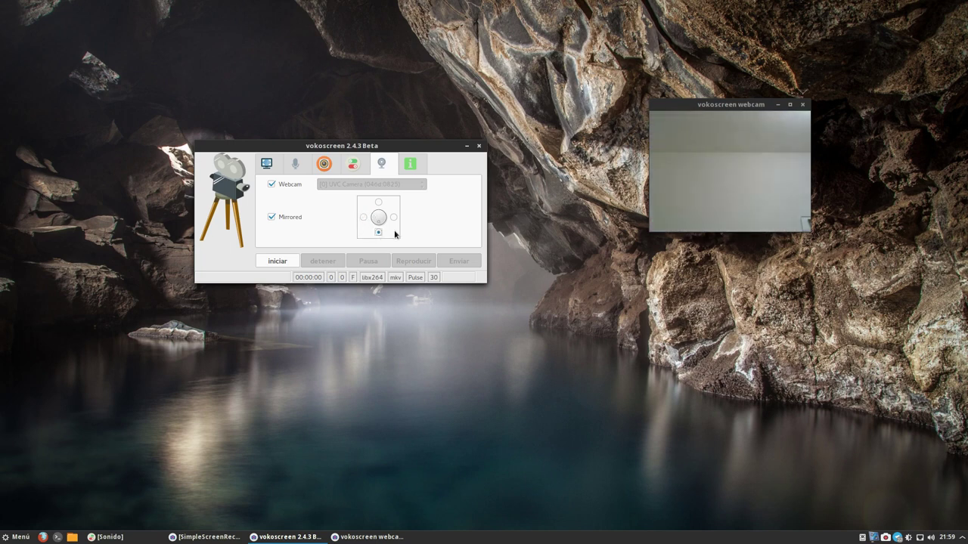
click(393, 218)
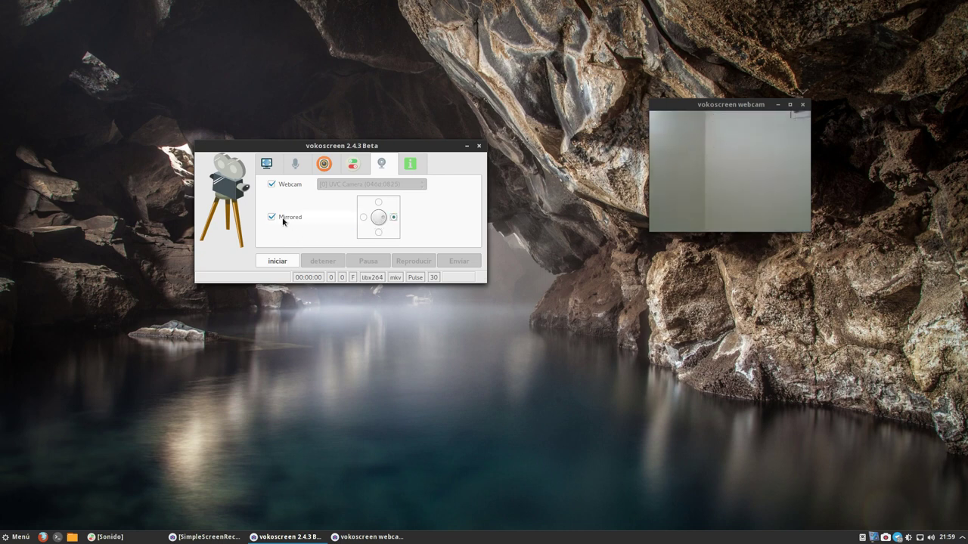
click(378, 232)
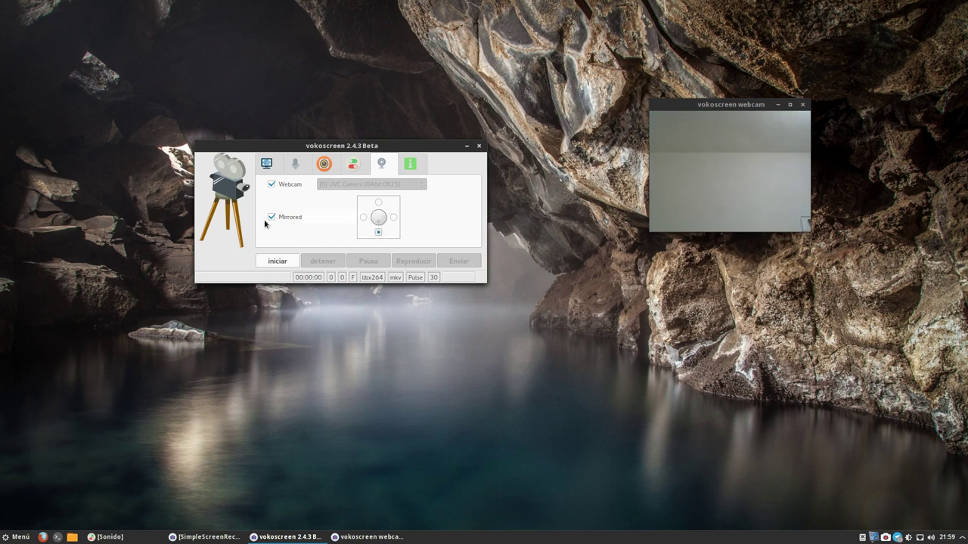
click(271, 217)
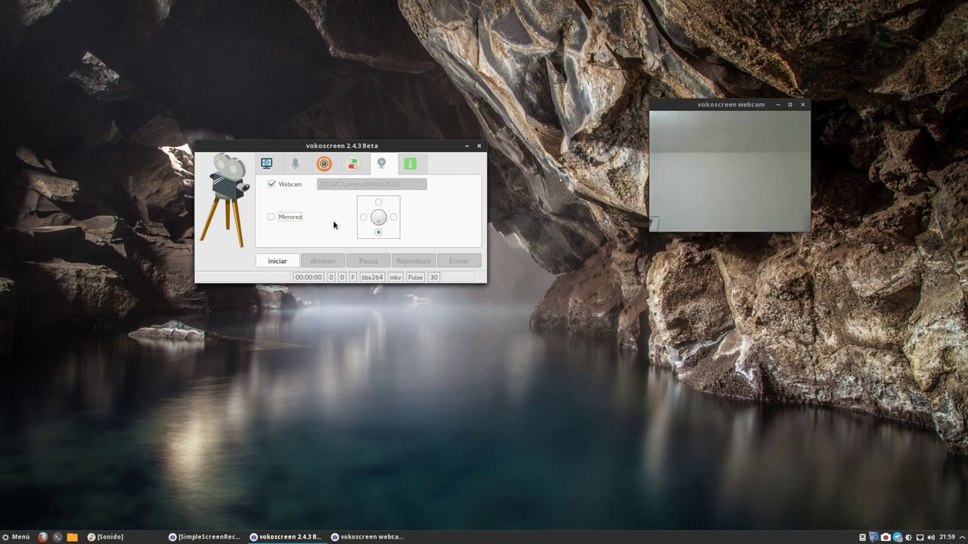
- View the project links, and demonstrate the Showkey option by entering nnn with it enabled before turning it off again
click(411, 164)
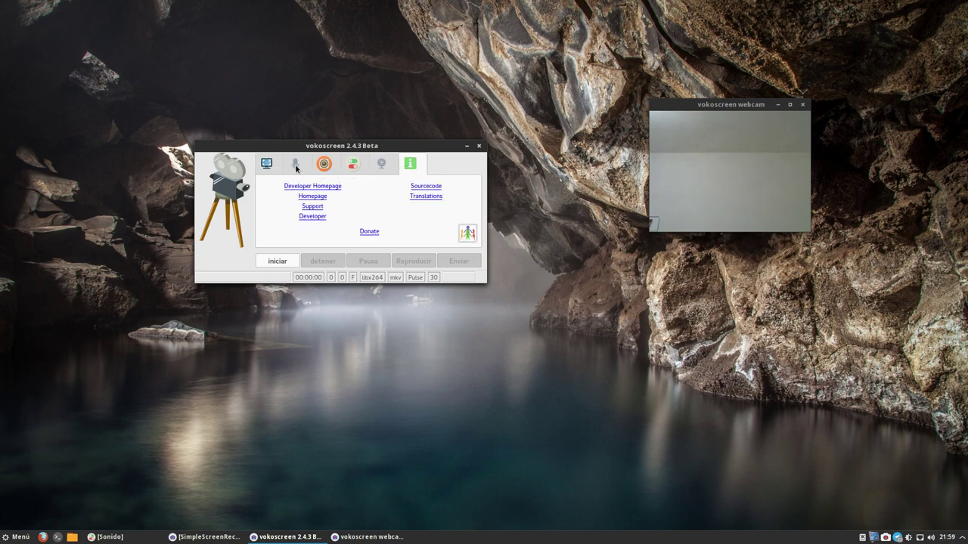
click(267, 164)
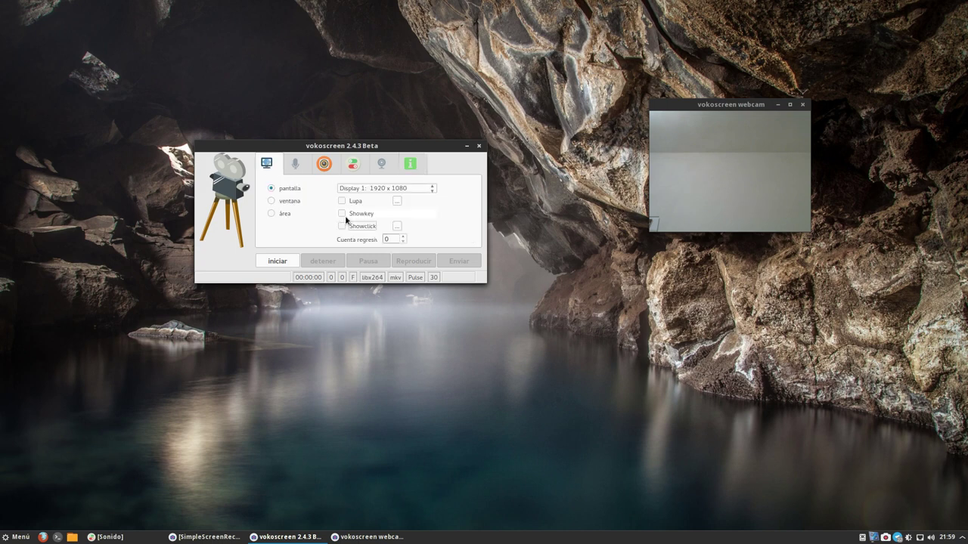
click(365, 216)
key(n)
key(n)
key(n)
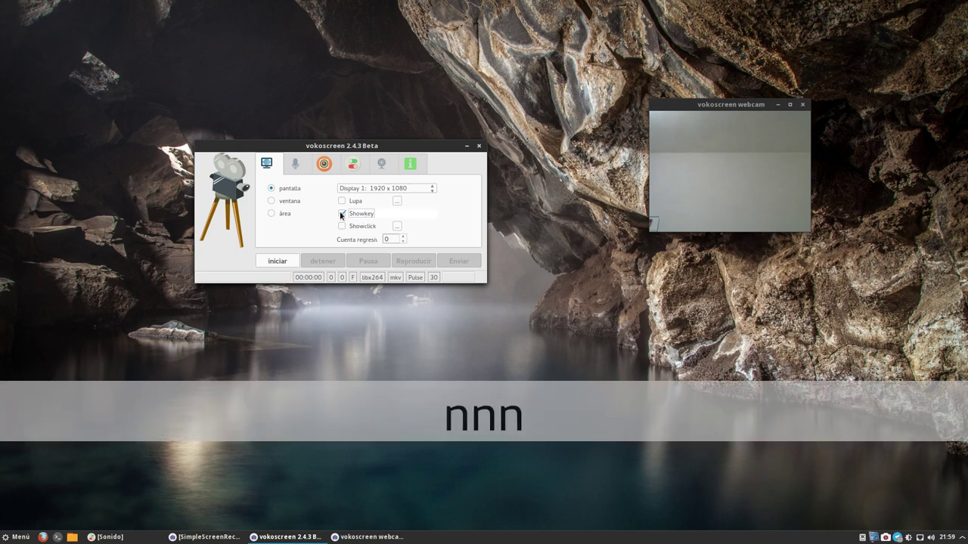
click(342, 213)
- Enable Showclick, test its highlight at several spots on the desktop, and disable it again
click(342, 227)
click(383, 343)
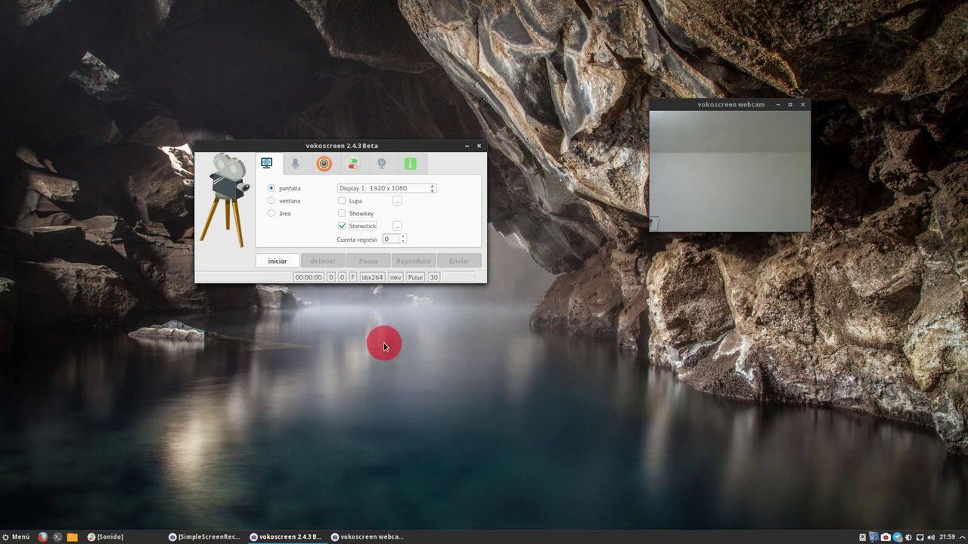
click(490, 336)
click(560, 184)
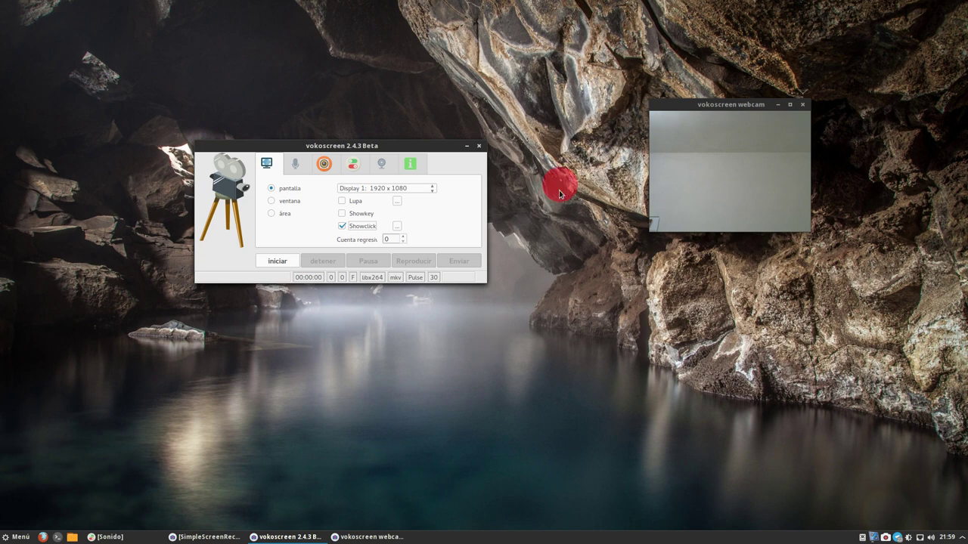
click(378, 352)
click(282, 360)
click(342, 225)
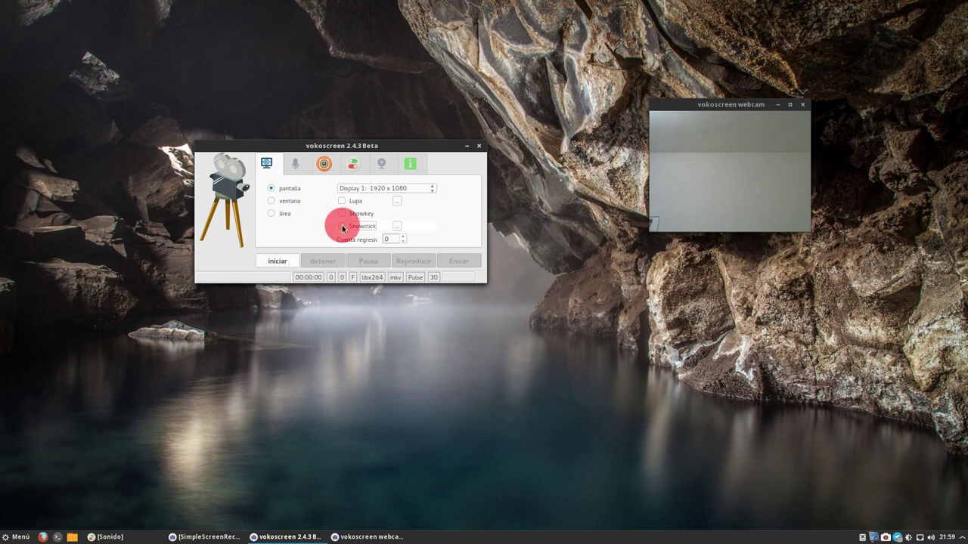
- Review the video location and player settings, the Pulse audio sources, and the display options
click(353, 164)
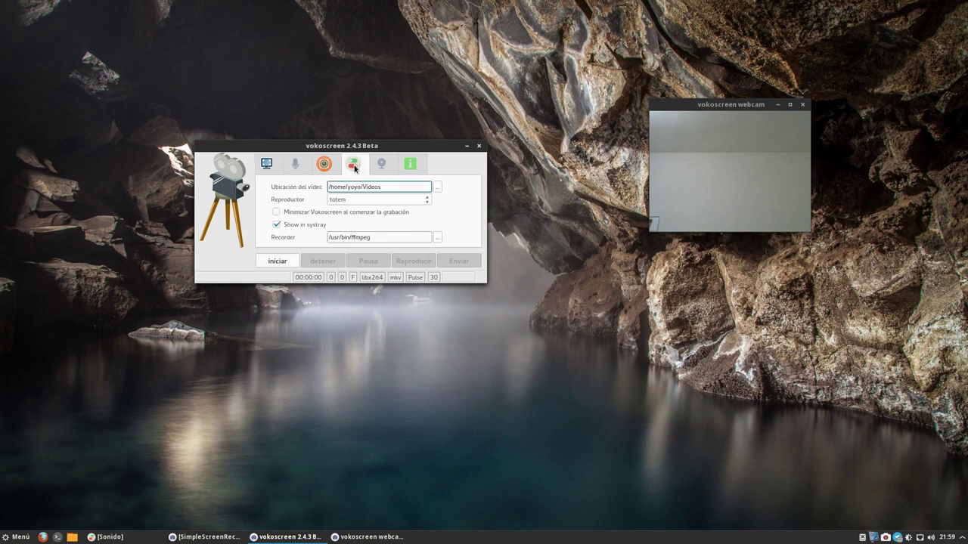
click(304, 168)
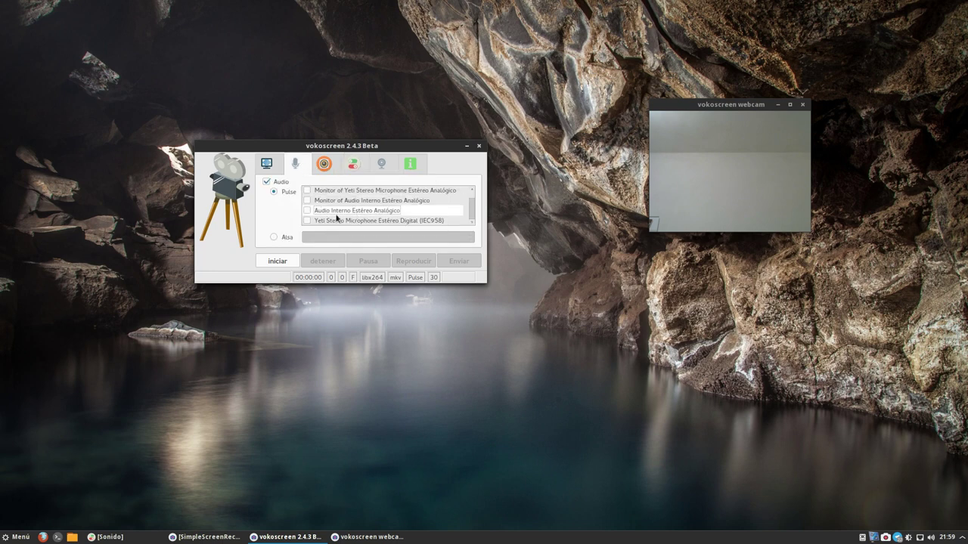
click(307, 220)
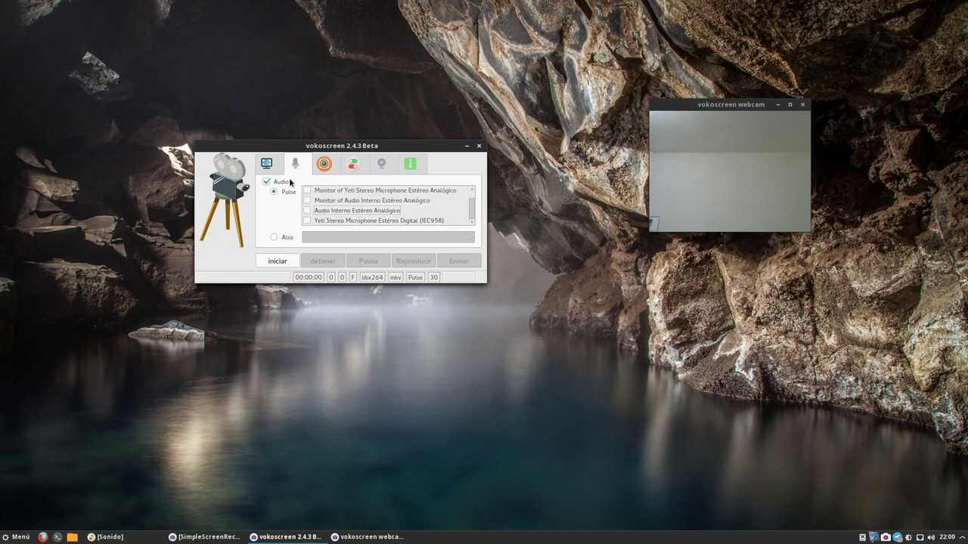
click(269, 166)
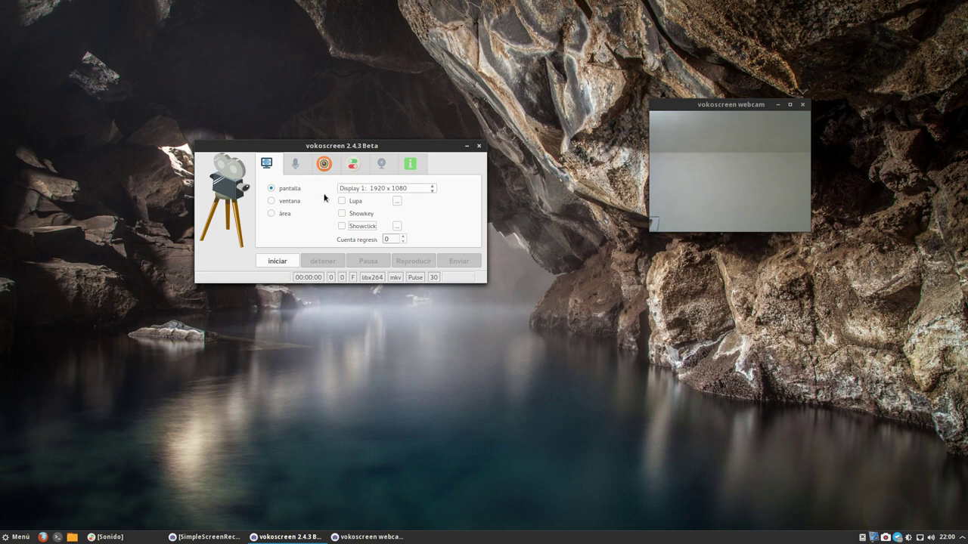
- Turn off the webcam and move the vokoscreen window closer to the middle of the desktop
click(381, 163)
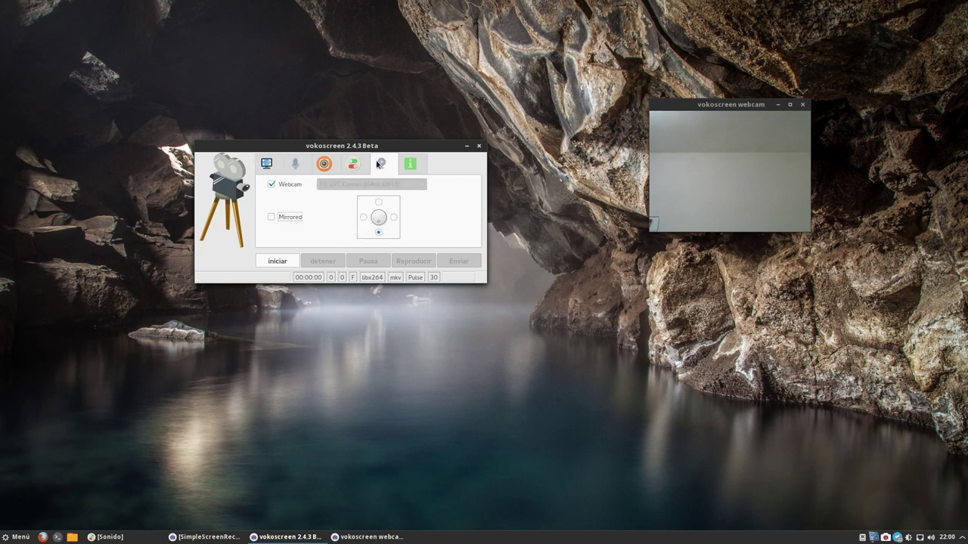
click(272, 184)
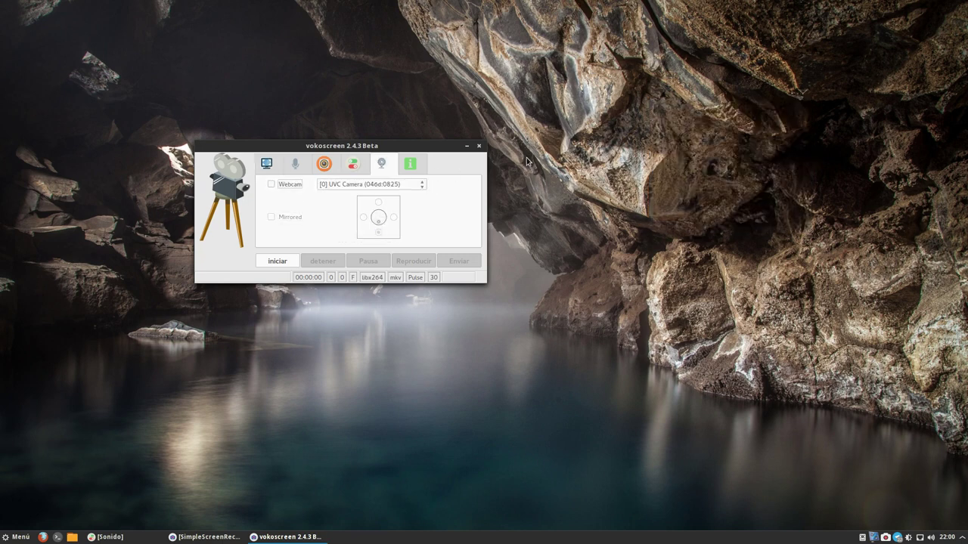
drag(369, 145, 476, 139)
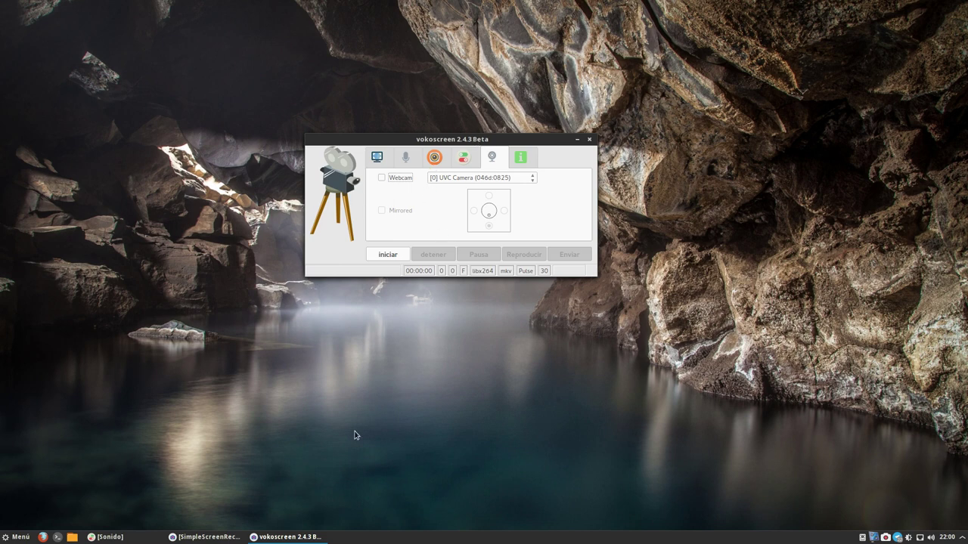
- Switch to the SimpleScreenRecorder window
click(204, 536)
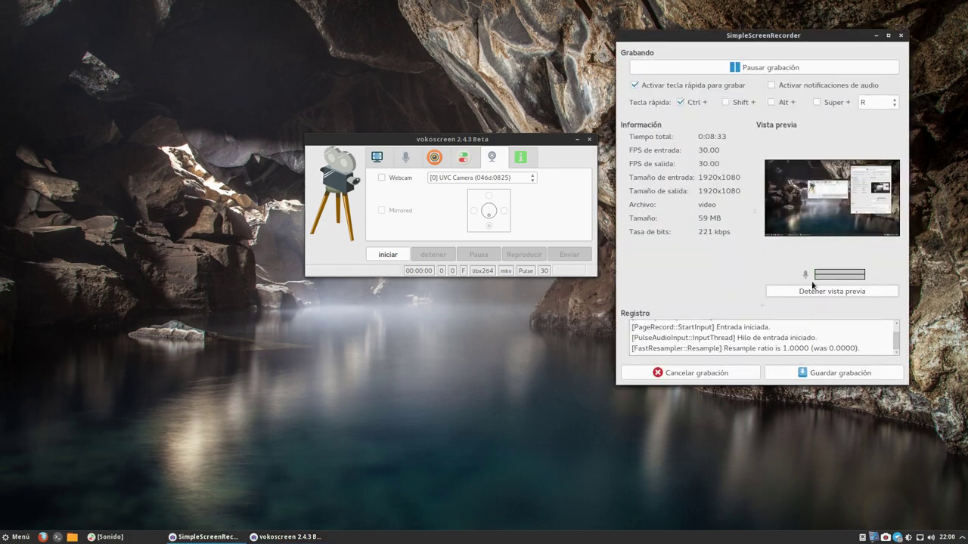